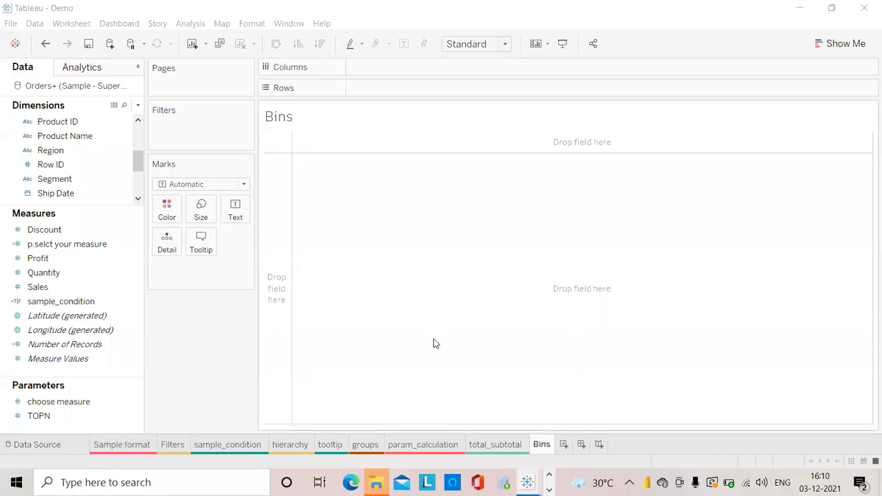
Step: Put all Product Name members on Rows of the Bins sheet
{"action": "left_click", "coordinate": [86, 196]}
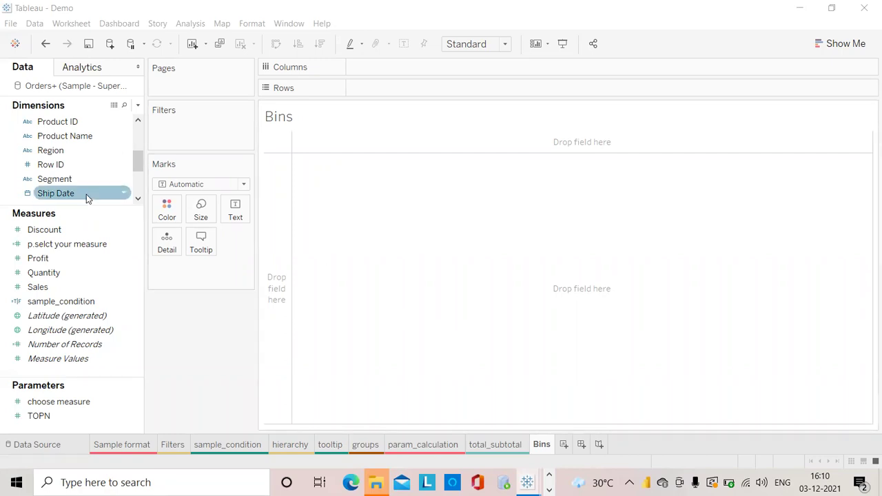
{"action": "left_click", "coordinate": [102, 122]}
{"action": "left_click", "coordinate": [97, 136]}
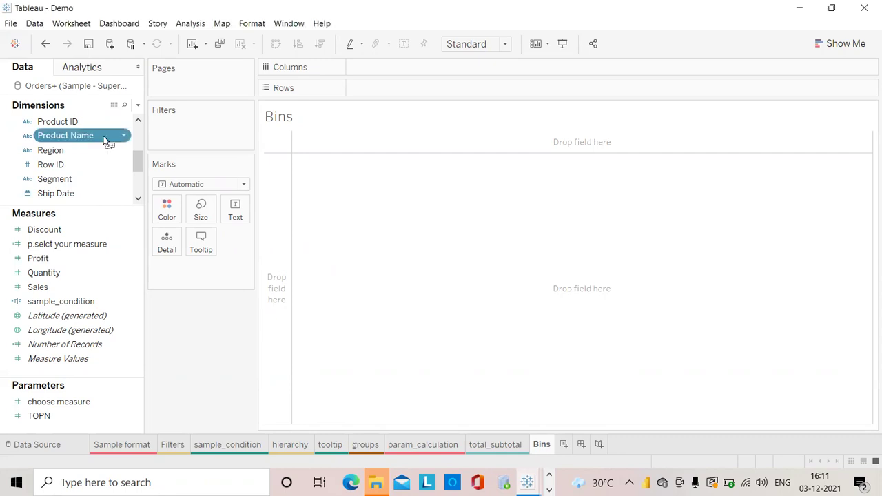
{"action": "left_click_drag", "start_coordinate": [88, 143], "coordinate": [419, 92]}
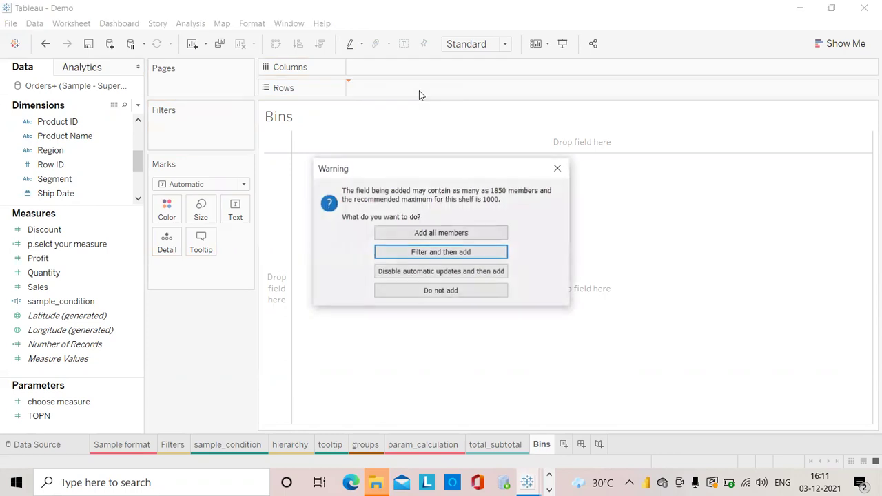
{"action": "left_click", "coordinate": [426, 235]}
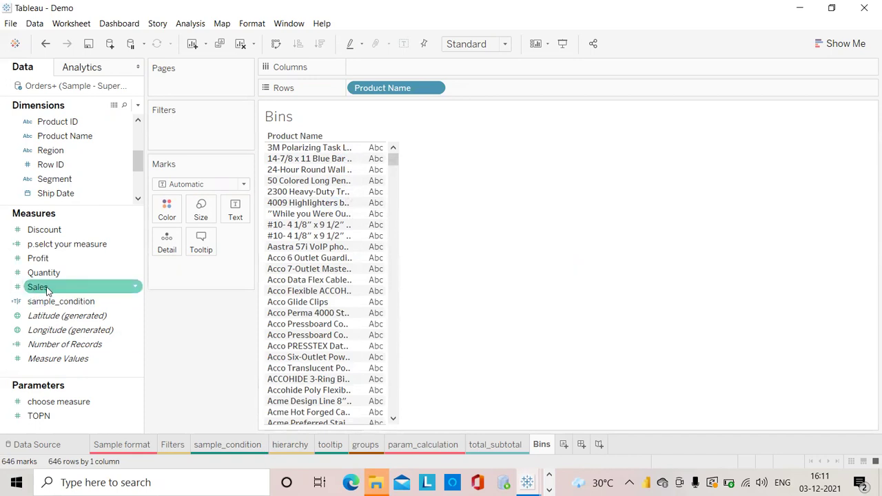
Step: Show SUM(Sales) as horizontal bars on Columns, sorted from highest to lowest
{"action": "left_click_drag", "start_coordinate": [52, 288], "coordinate": [398, 69]}
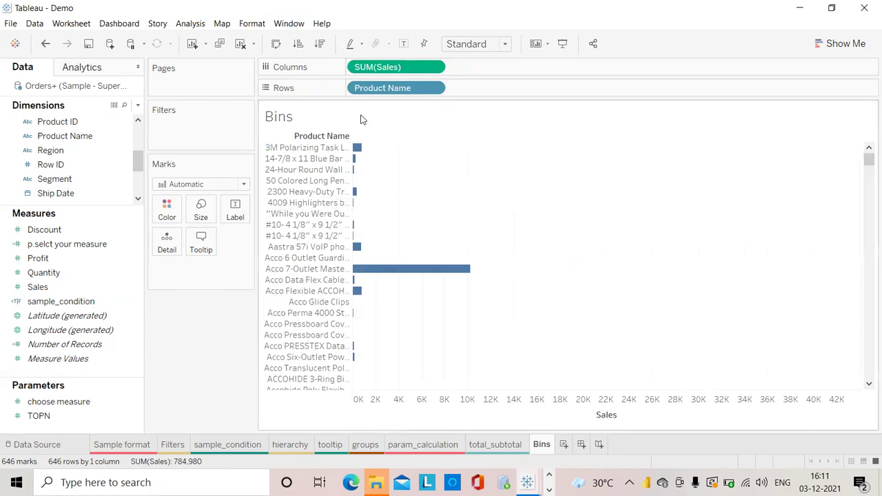
{"action": "left_click", "coordinate": [275, 44]}
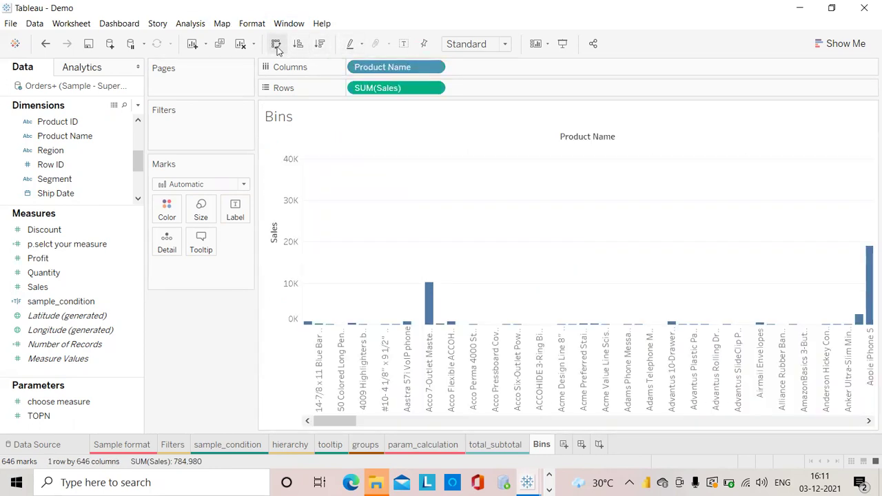
{"action": "left_click", "coordinate": [276, 44]}
{"action": "left_click", "coordinate": [319, 43]}
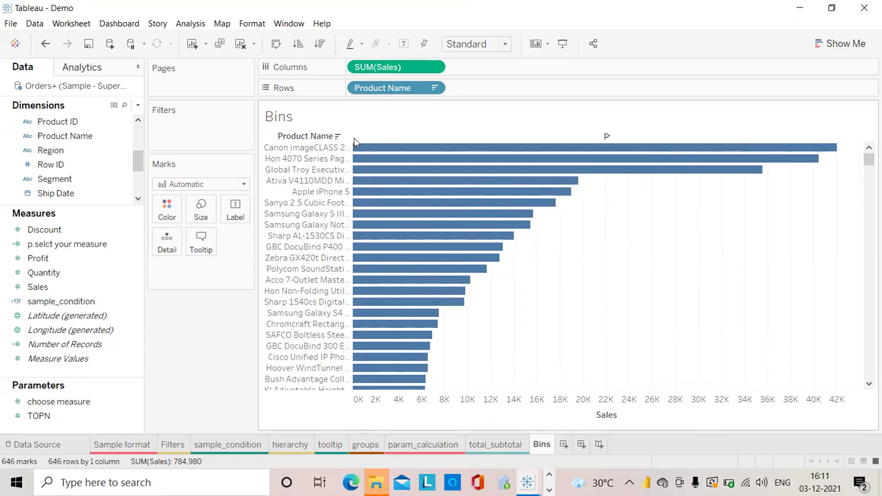
{"action": "left_click_drag", "start_coordinate": [528, 272], "coordinate": [342, 116]}
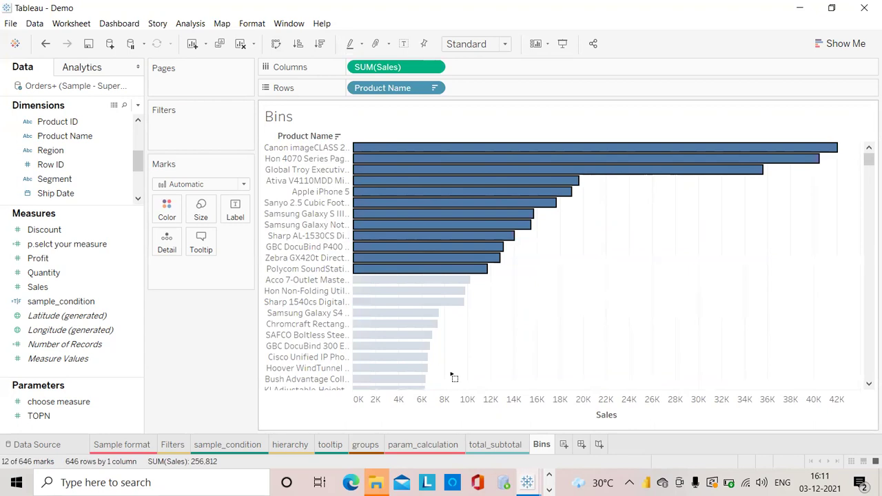
{"action": "left_click_drag", "start_coordinate": [451, 377], "coordinate": [346, 275]}
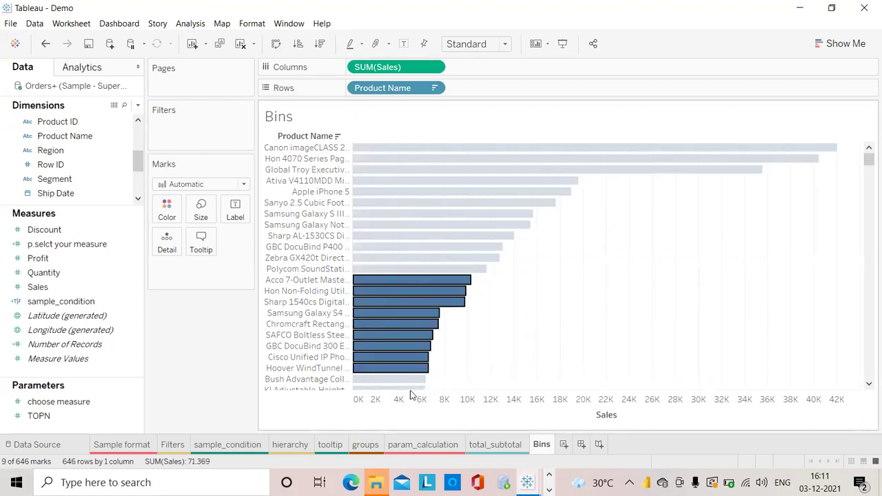
{"action": "left_click_drag", "start_coordinate": [868, 157], "coordinate": [859, 90]}
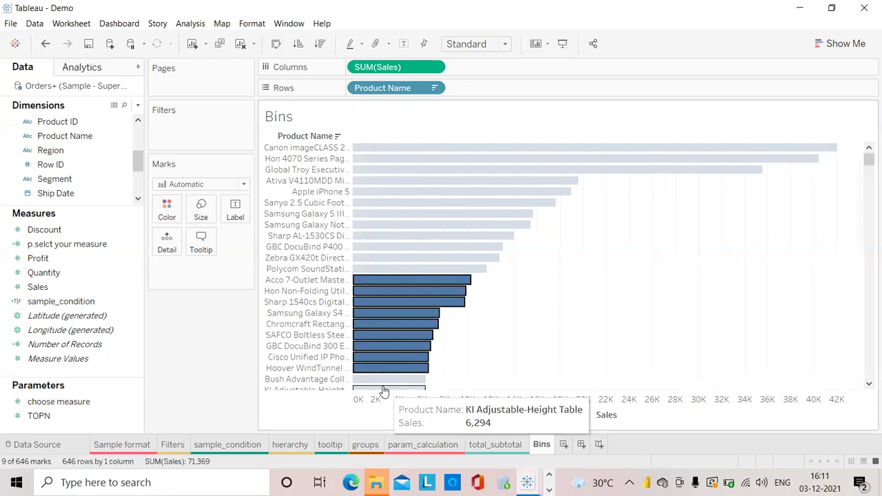
{"action": "left_click", "coordinate": [583, 282]}
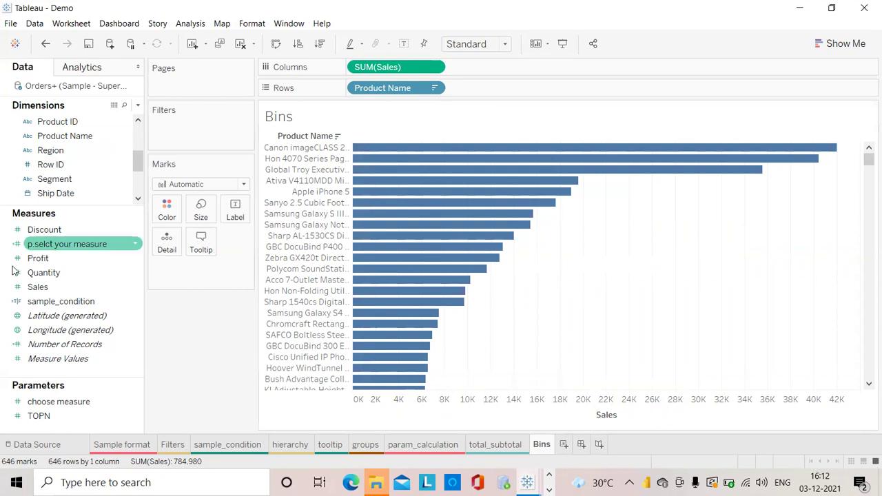
{"action": "left_click", "coordinate": [35, 288]}
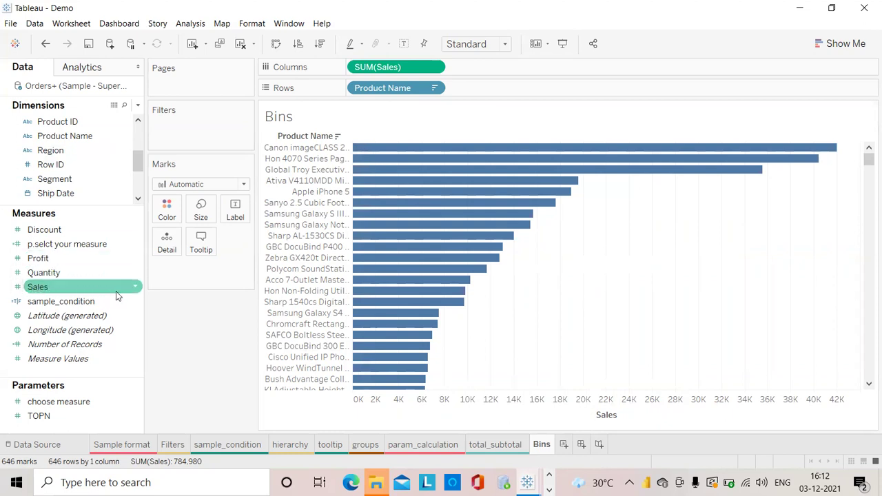
Step: Create bins from the Sales measure with a bin size of 100
{"action": "left_click", "coordinate": [52, 301]}
{"action": "left_click", "coordinate": [90, 292]}
{"action": "left_click", "coordinate": [136, 289]}
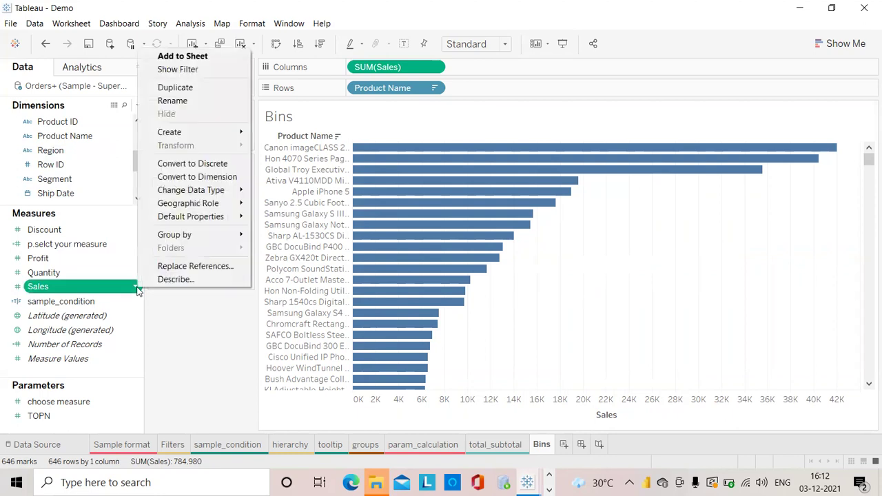
{"action": "mouse_move", "coordinate": [211, 133]}
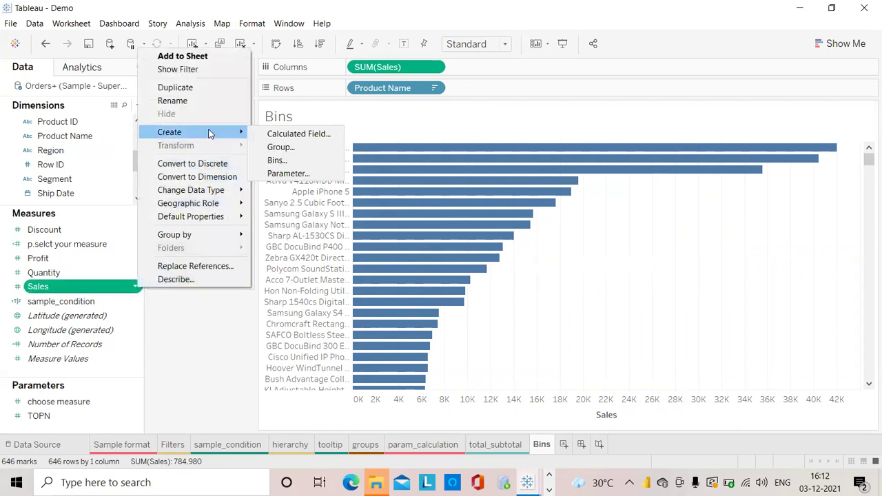
{"action": "left_click", "coordinate": [288, 168]}
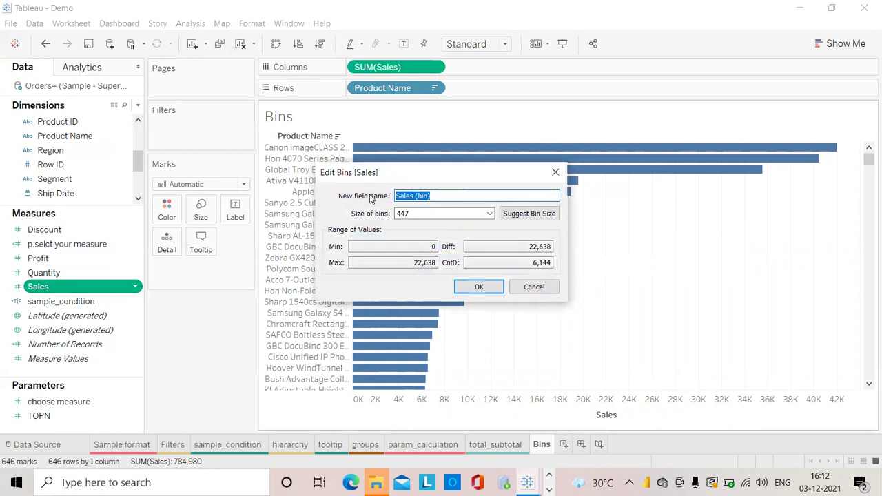
{"action": "double_click", "coordinate": [406, 214]}
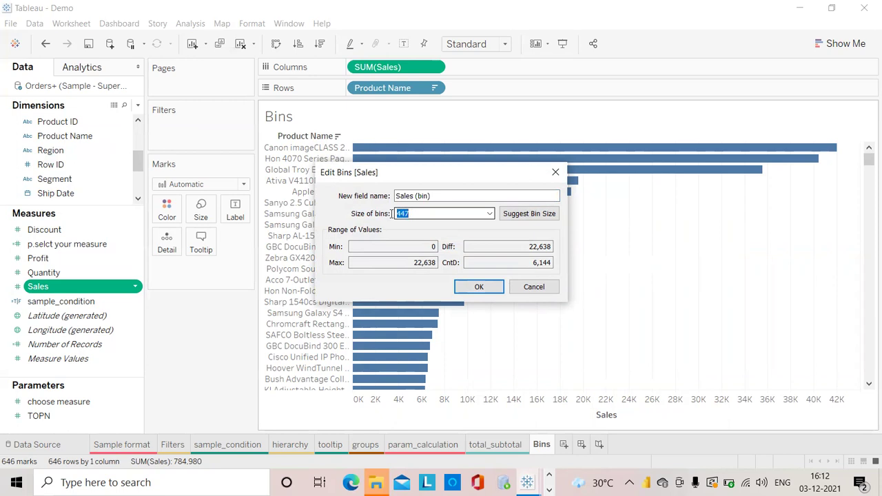
{"action": "left_click_drag", "start_coordinate": [393, 213], "coordinate": [406, 214]}
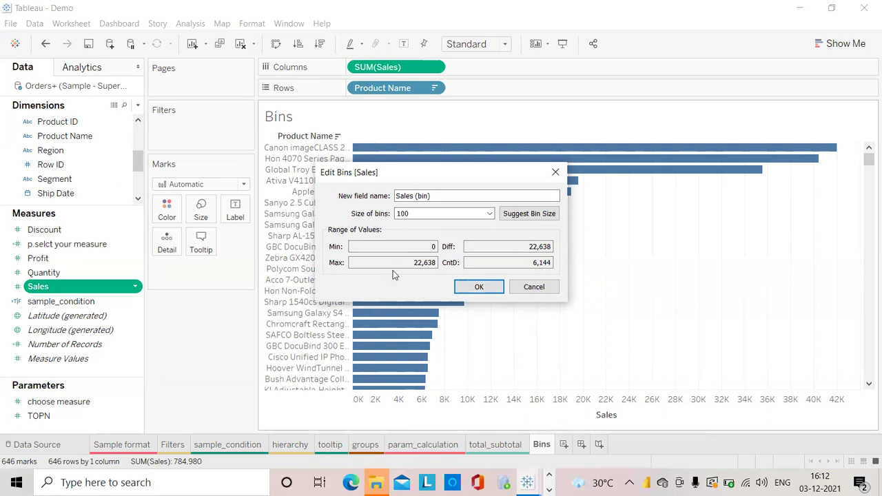
{"action": "left_click", "coordinate": [479, 287]}
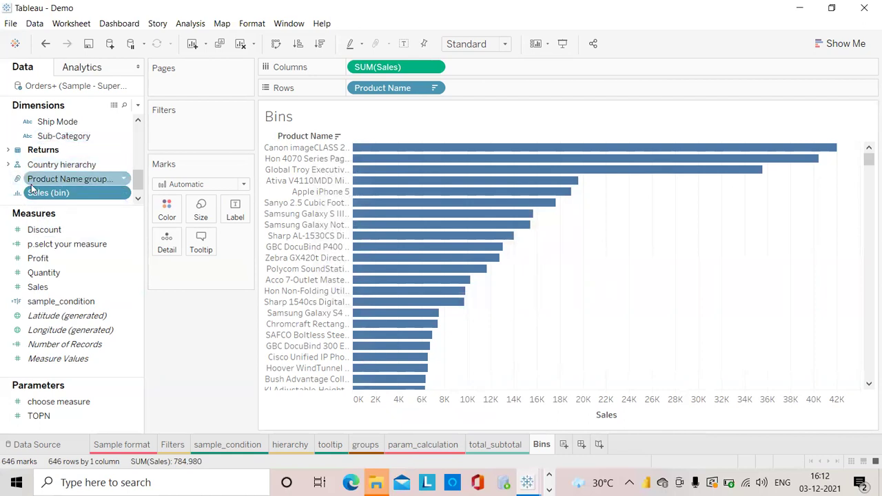
Step: On a new worksheet, place Sales (bin) on Columns and all Product Name members on Rows
{"action": "left_click", "coordinate": [564, 446]}
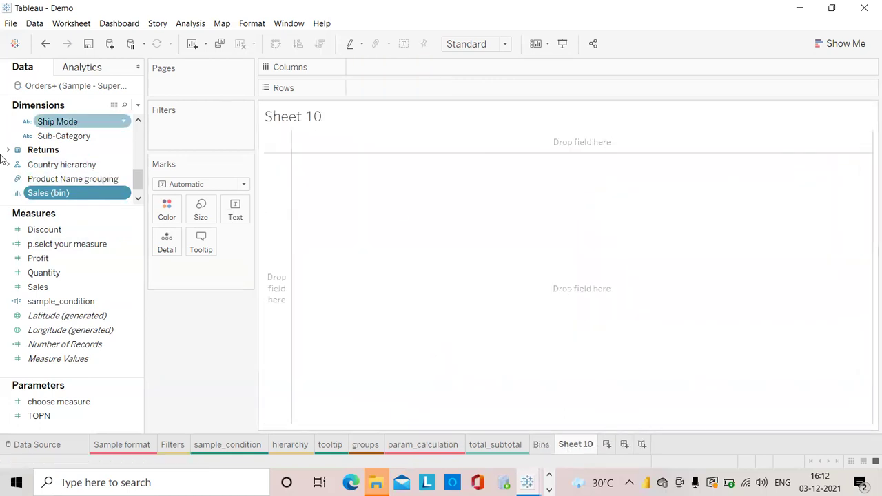
{"action": "left_click_drag", "start_coordinate": [35, 195], "coordinate": [366, 68]}
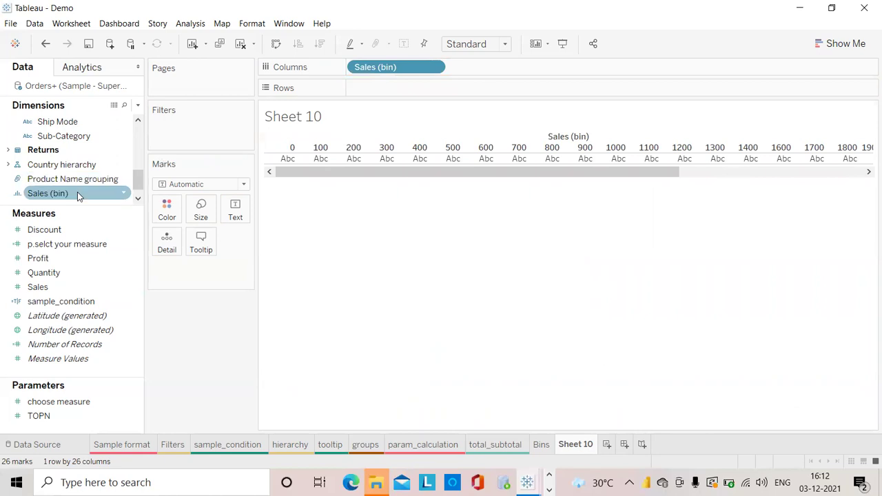
{"action": "left_click_drag", "start_coordinate": [65, 205], "coordinate": [65, 372]}
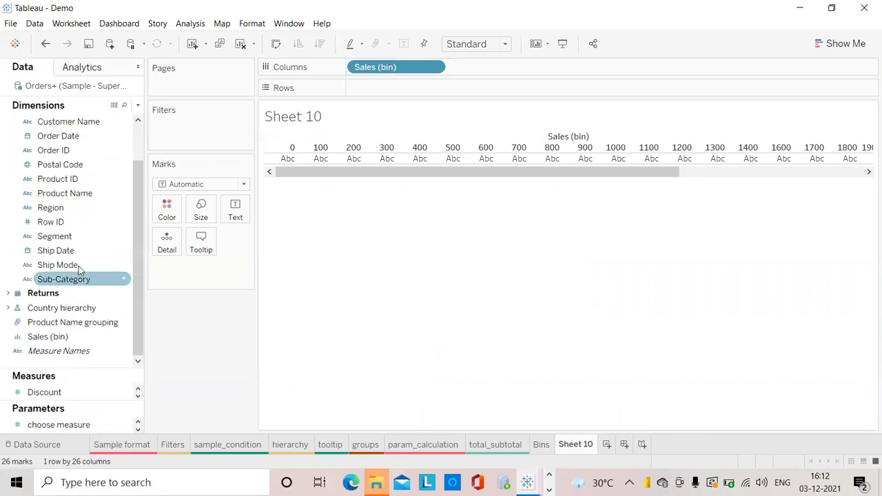
{"action": "left_click_drag", "start_coordinate": [90, 195], "coordinate": [409, 89]}
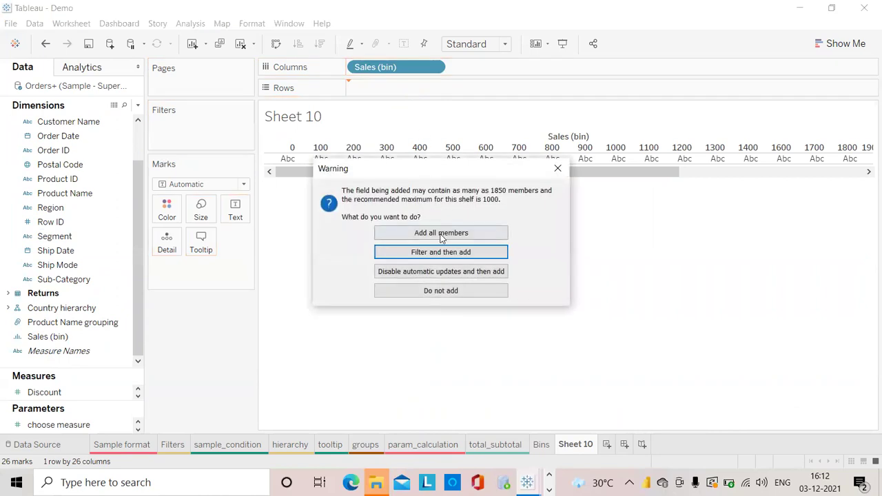
{"action": "left_click", "coordinate": [441, 234]}
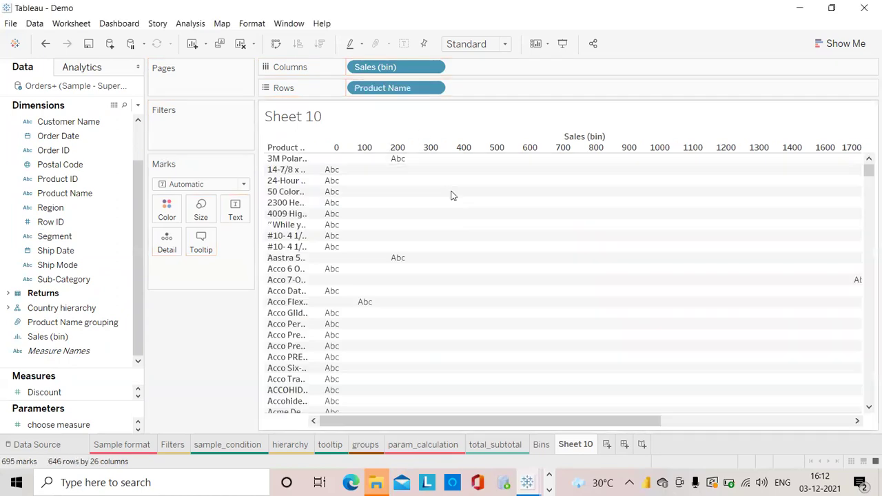
Step: Change Product Name on Rows to a Count measure
{"action": "left_click", "coordinate": [434, 89]}
{"action": "mouse_move", "coordinate": [410, 256]}
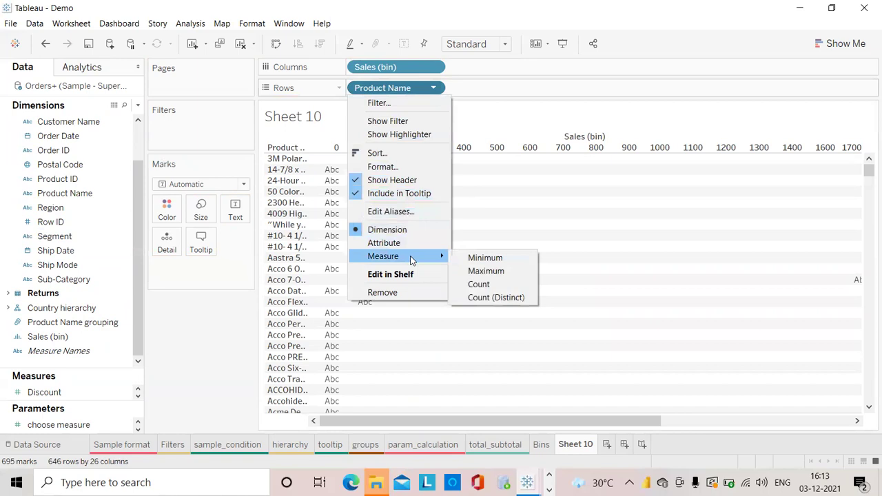
{"action": "left_click", "coordinate": [481, 284]}
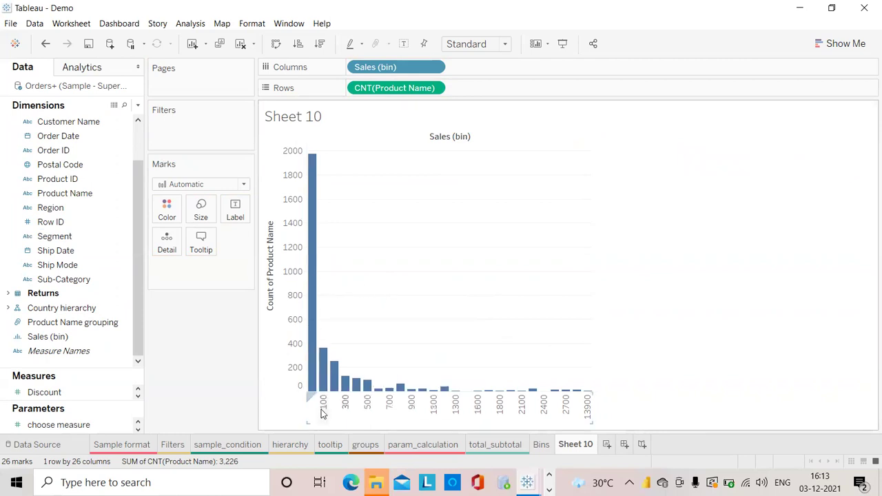
{"action": "mouse_move", "coordinate": [313, 390]}
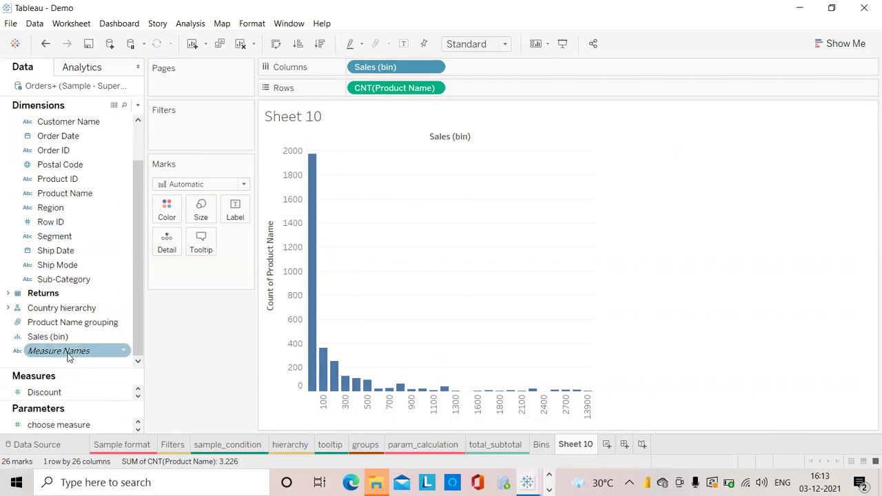
Step: Change the Sales (bin) bin size to 200
{"action": "right_click", "coordinate": [122, 335]}
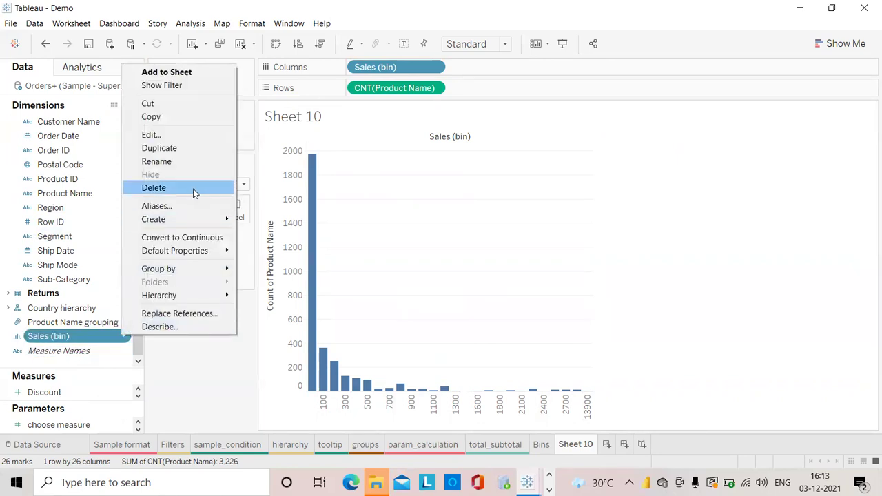
{"action": "left_click", "coordinate": [174, 134]}
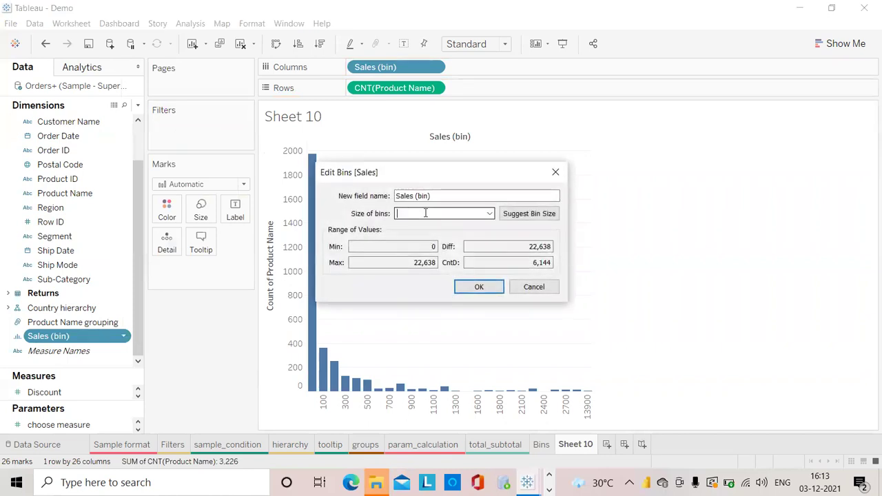
{"action": "left_click", "coordinate": [480, 288]}
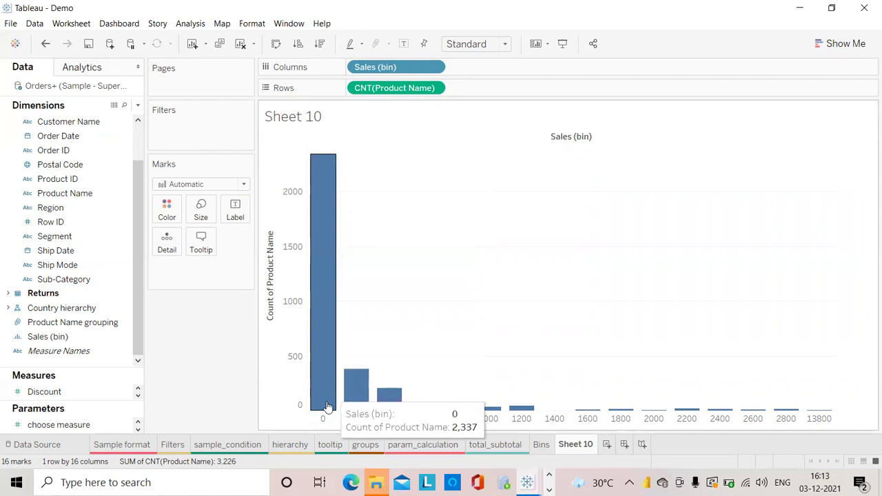
{"action": "mouse_move", "coordinate": [329, 410]}
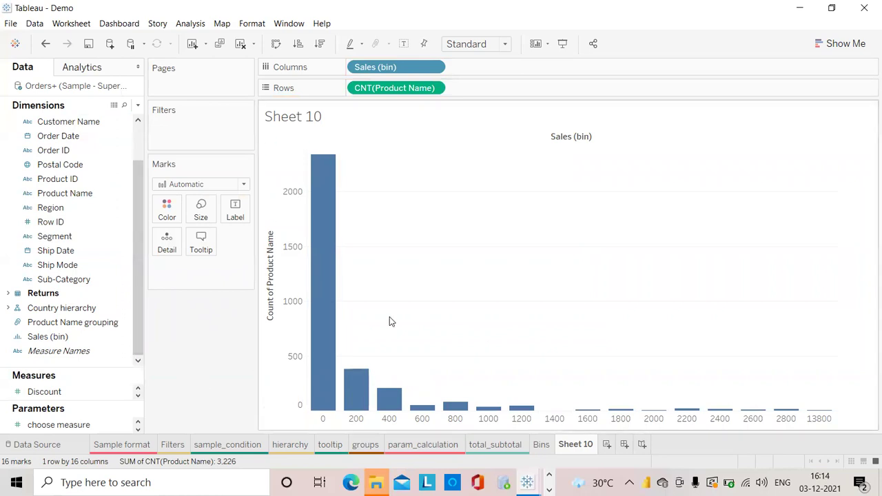
{"action": "mouse_move", "coordinate": [330, 289]}
{"action": "left_click", "coordinate": [41, 141]}
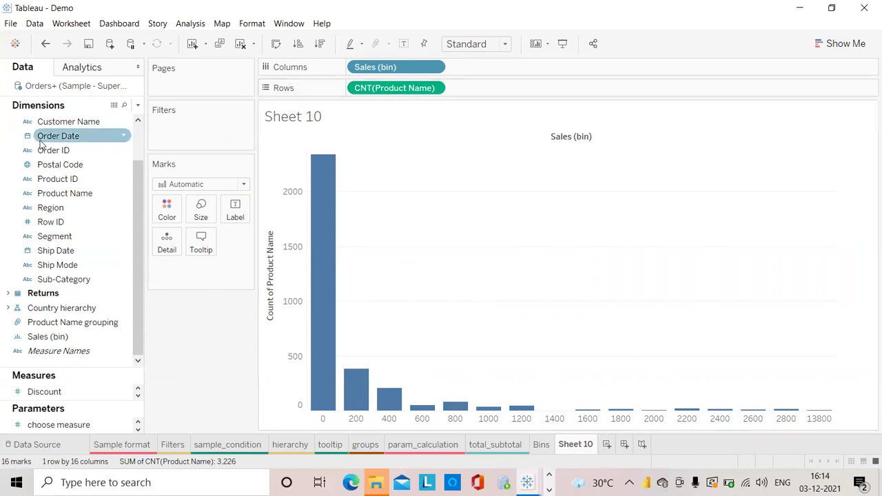
Step: Start a new integer parameter named 'Bin control'
{"action": "left_click", "coordinate": [138, 105]}
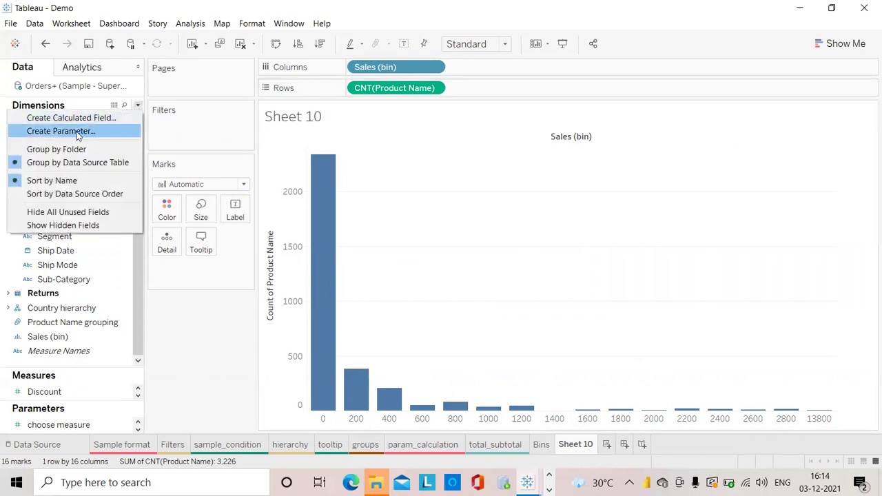
{"action": "left_click", "coordinate": [60, 131]}
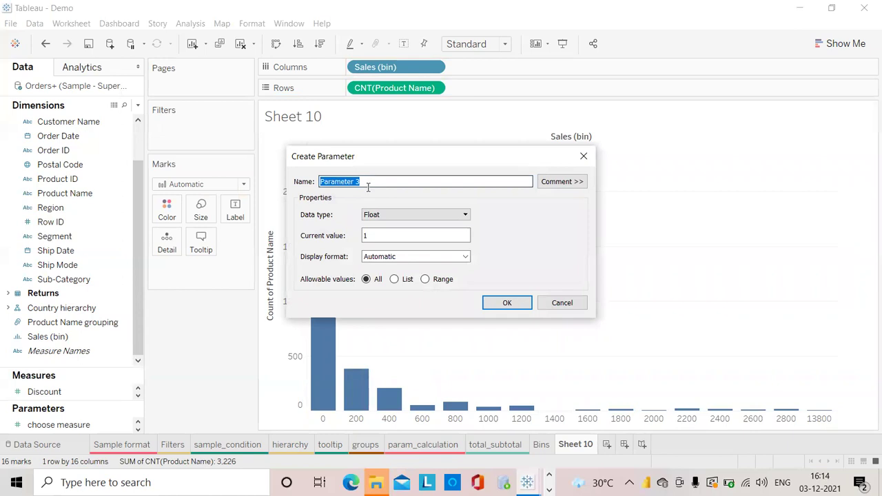
{"action": "key", "text": "BackSpace"}
{"action": "type", "text": "B"}
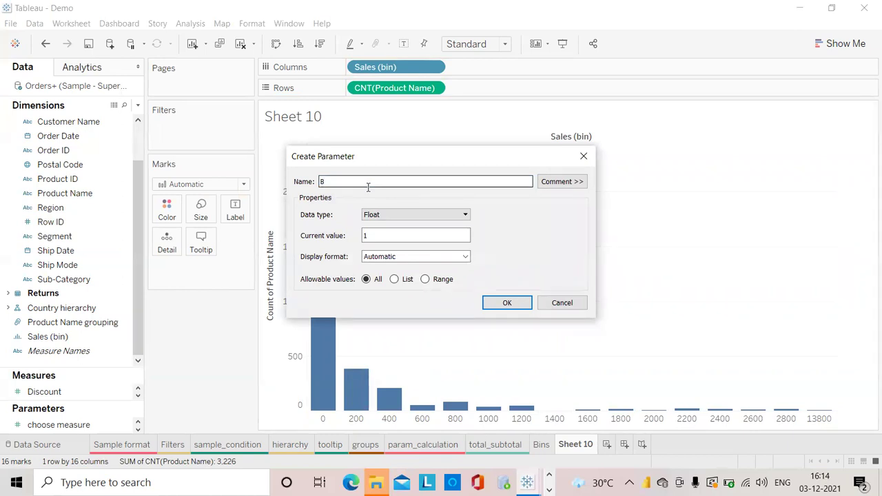
{"action": "type", "text": "in control"}
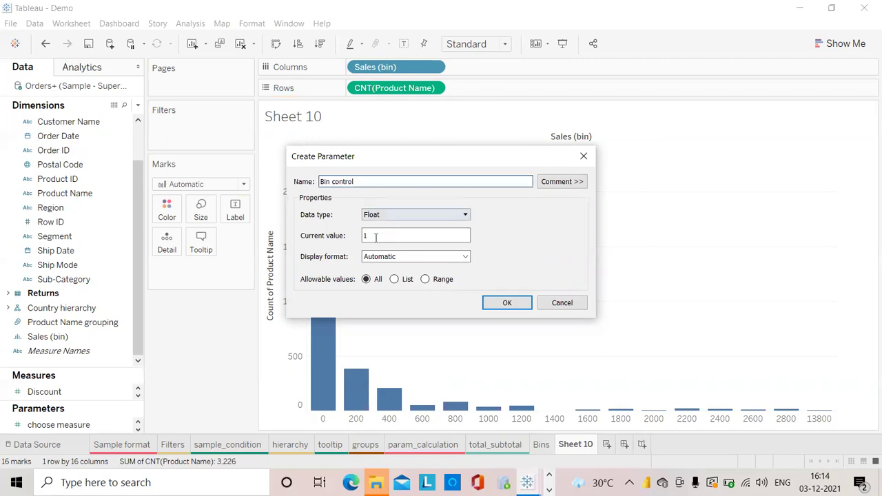
{"action": "left_click", "coordinate": [404, 216]}
{"action": "left_click", "coordinate": [386, 235]}
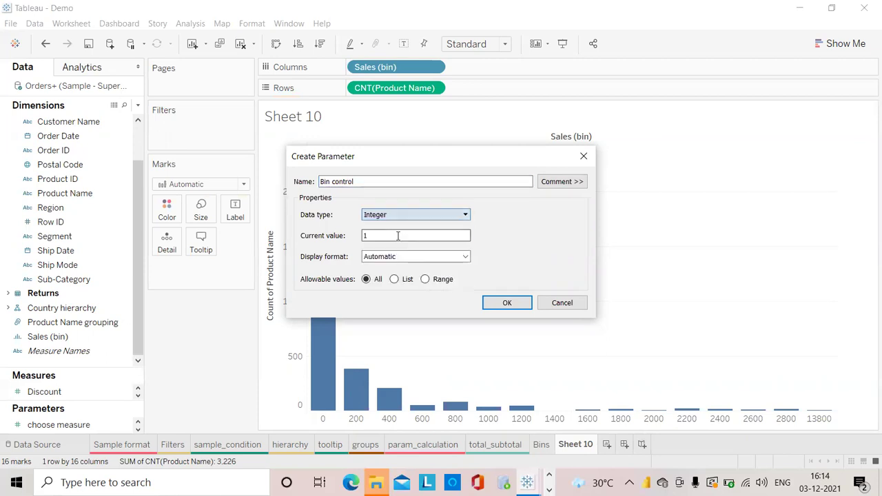
Step: Restrict Bin control to a range from 100 to 2000 and save it
{"action": "left_click", "coordinate": [425, 279]}
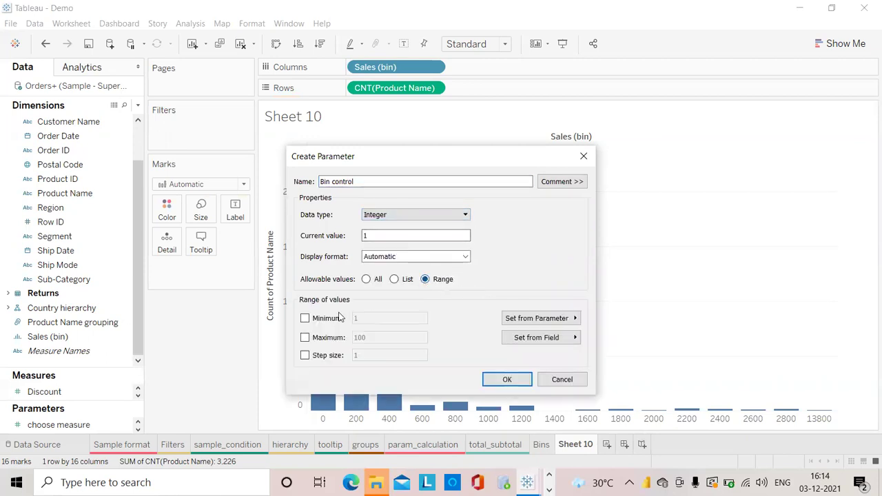
{"action": "left_click", "coordinate": [305, 318]}
{"action": "left_click", "coordinate": [383, 318]}
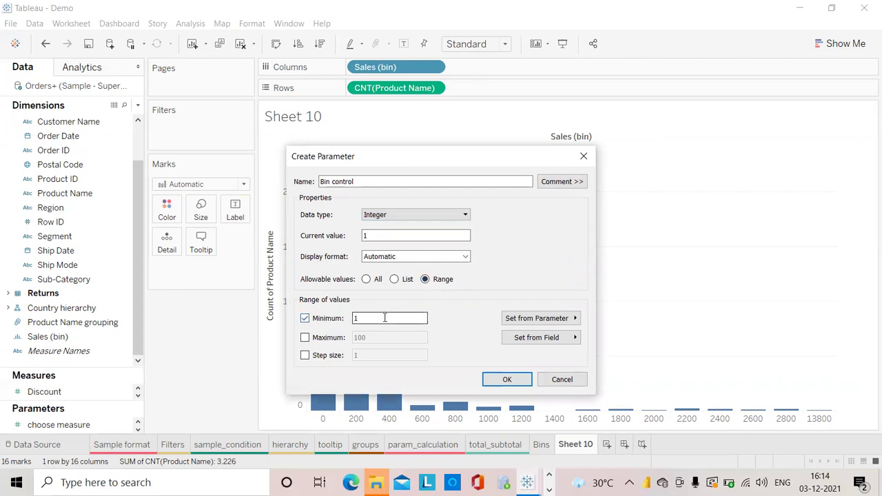
{"action": "type", "text": "00"}
{"action": "left_click", "coordinate": [305, 337]}
{"action": "left_click", "coordinate": [374, 337]}
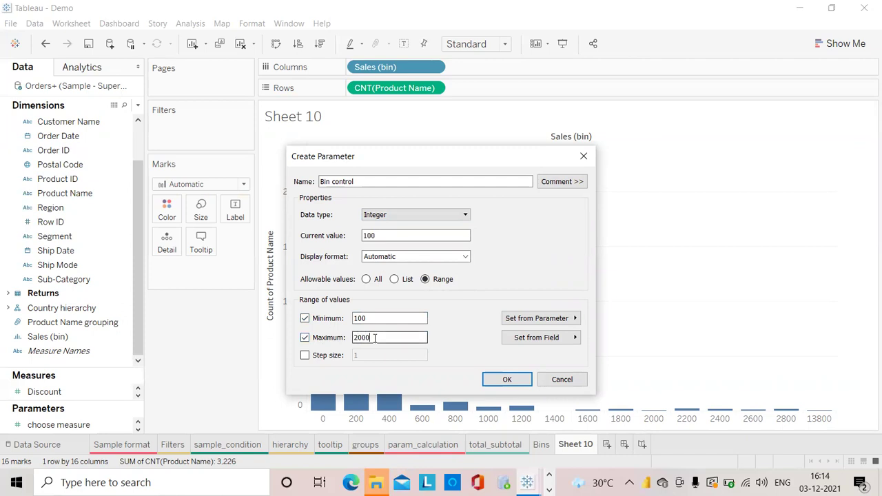
{"action": "left_click", "coordinate": [507, 379]}
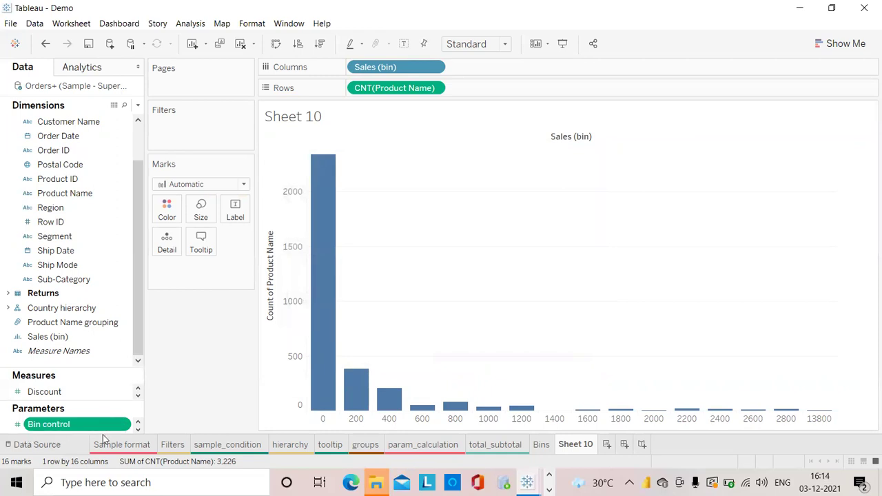
Step: Show the Bin control slider on Sheet 10, try it, and leave it at 100
{"action": "right_click", "coordinate": [75, 428]}
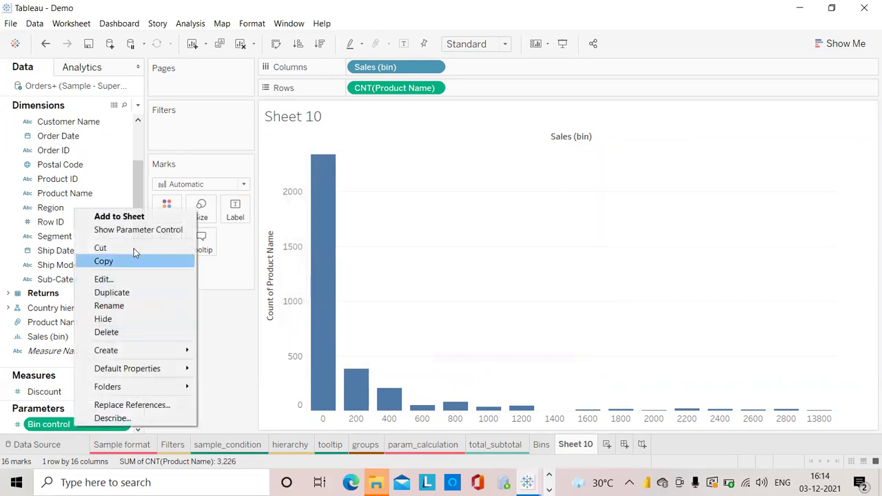
{"action": "left_click", "coordinate": [134, 229]}
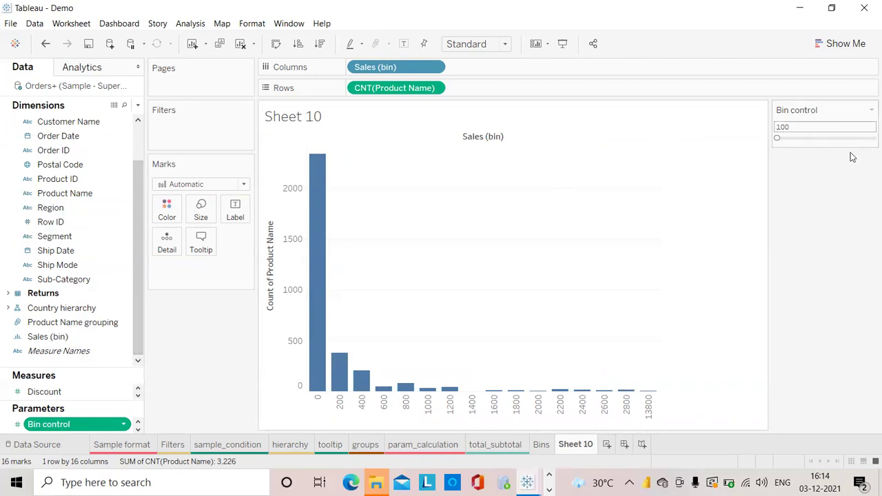
{"action": "left_click_drag", "start_coordinate": [798, 140], "coordinate": [815, 140]}
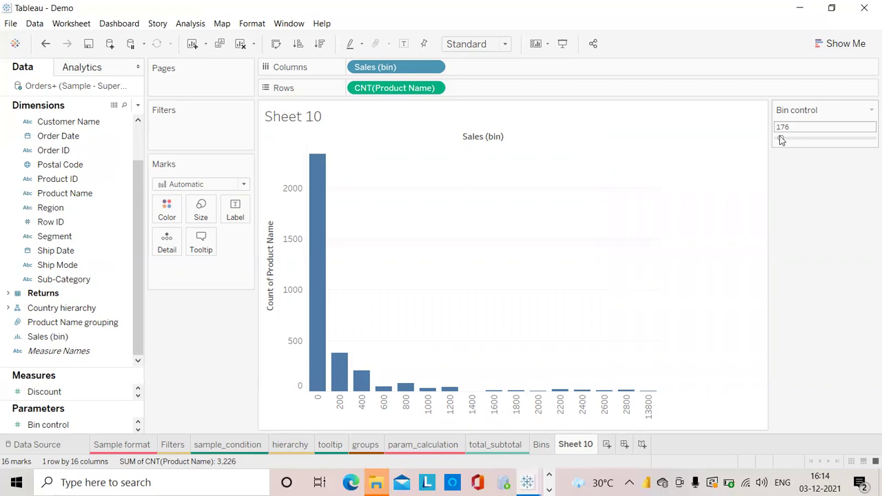
{"action": "left_click_drag", "start_coordinate": [780, 137], "coordinate": [768, 136]}
Step: Make Sales (bin) use the Bin control parameter as its bin size
{"action": "left_click", "coordinate": [125, 337]}
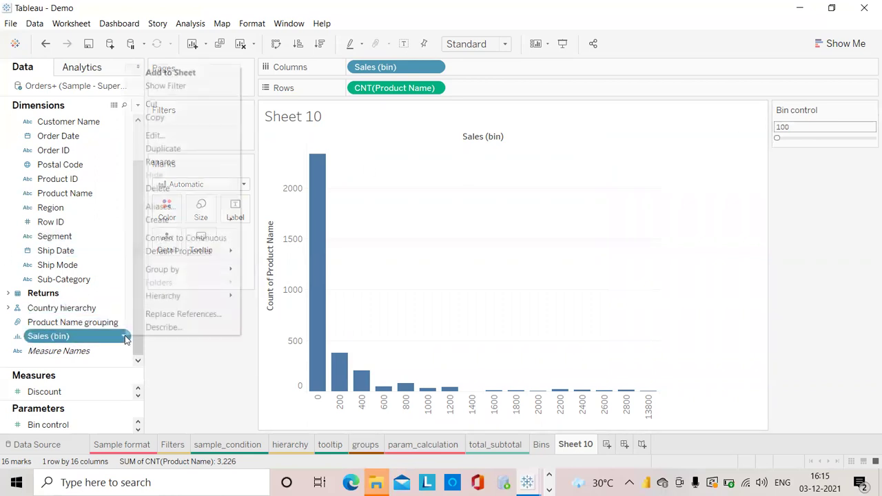
{"action": "left_click", "coordinate": [178, 131]}
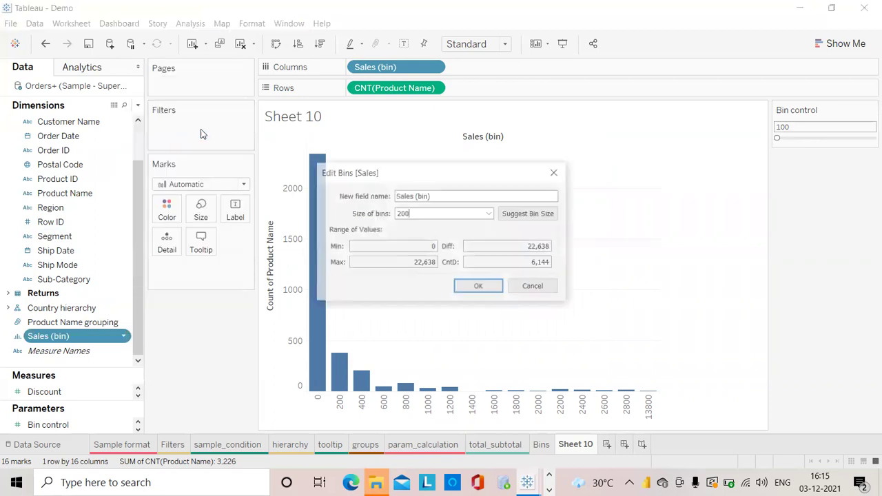
{"action": "left_click", "coordinate": [488, 216]}
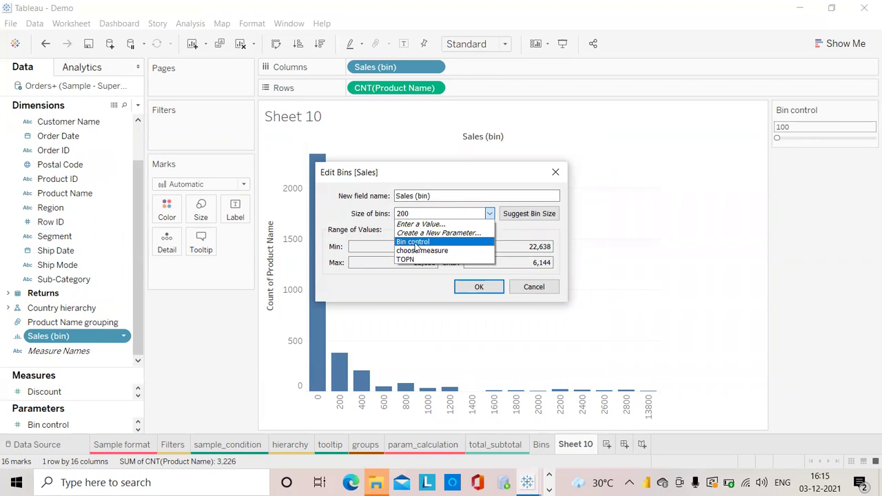
{"action": "left_click", "coordinate": [412, 242]}
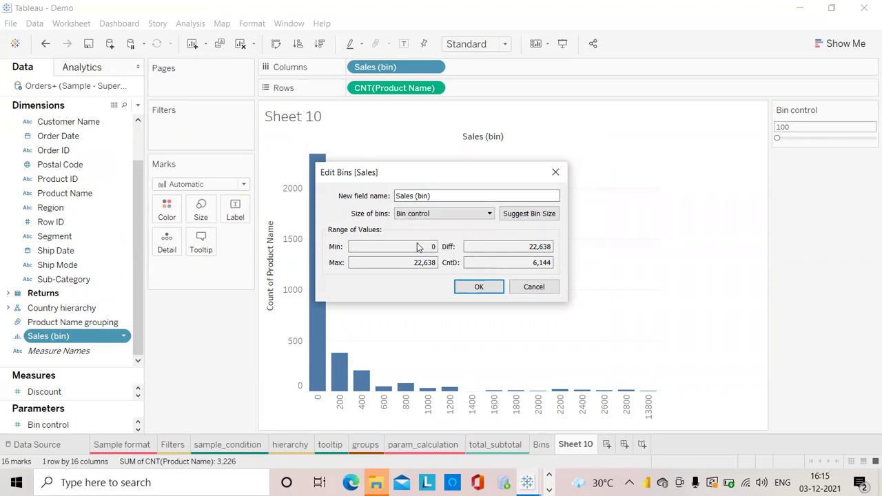
{"action": "left_click", "coordinate": [485, 286]}
{"action": "left_click", "coordinate": [102, 425]}
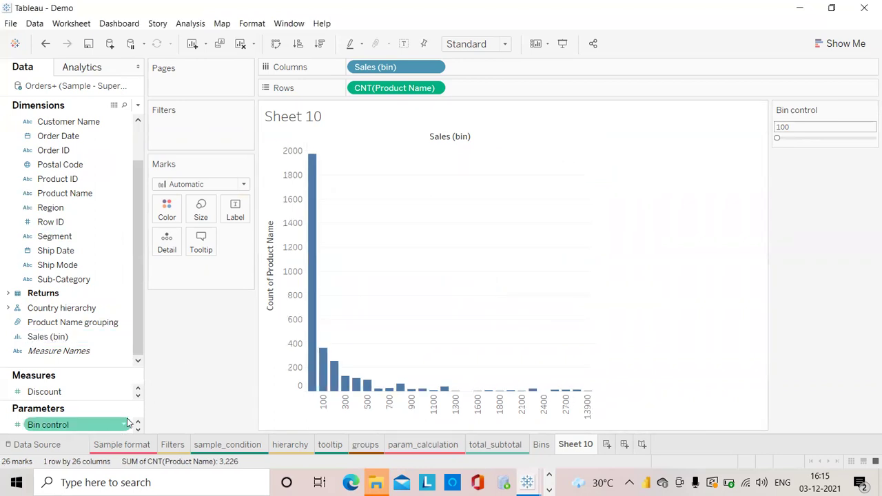
{"action": "left_click", "coordinate": [125, 425]}
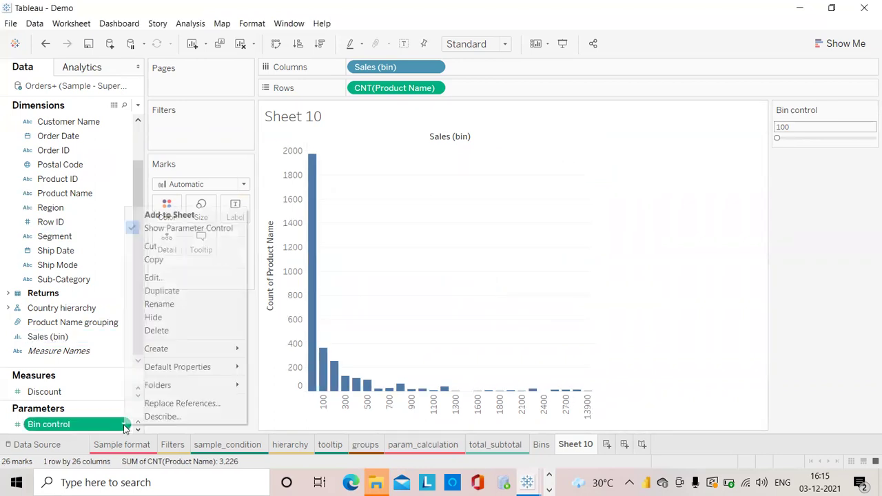
Step: Give the Bin control parameter a step size of 100
{"action": "left_click", "coordinate": [179, 276]}
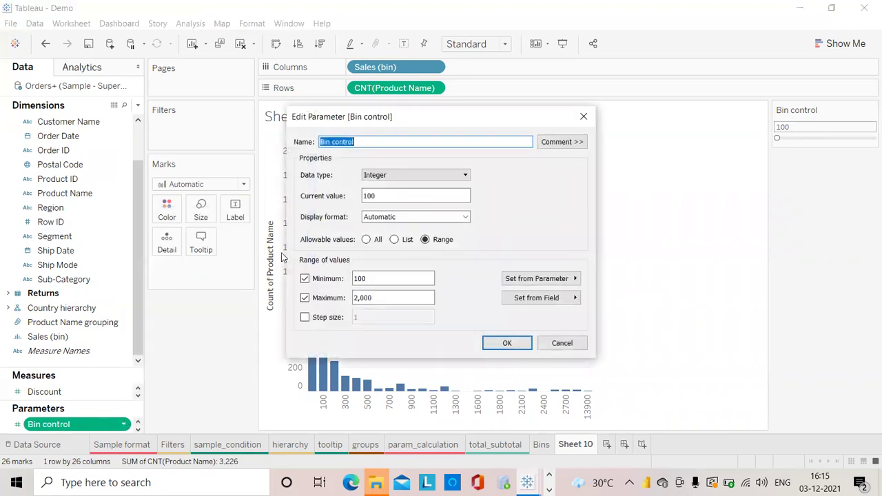
{"action": "left_click", "coordinate": [305, 317]}
{"action": "left_click", "coordinate": [381, 317]}
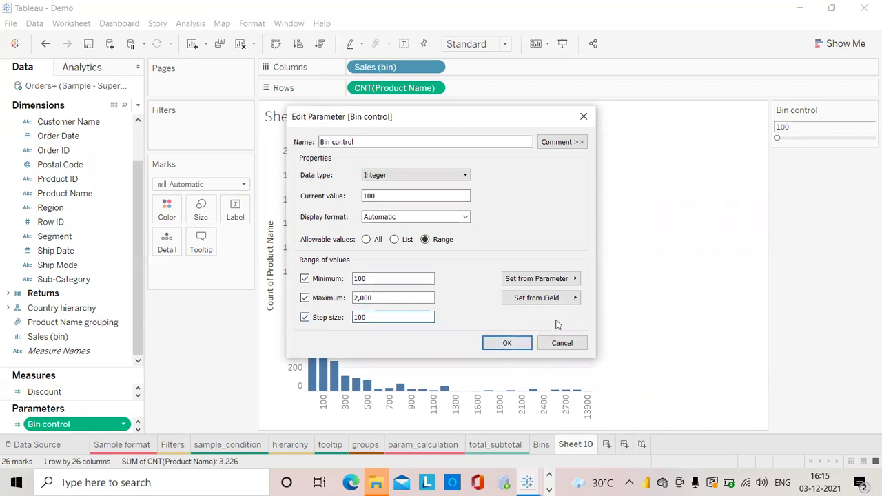
{"action": "left_click", "coordinate": [507, 343]}
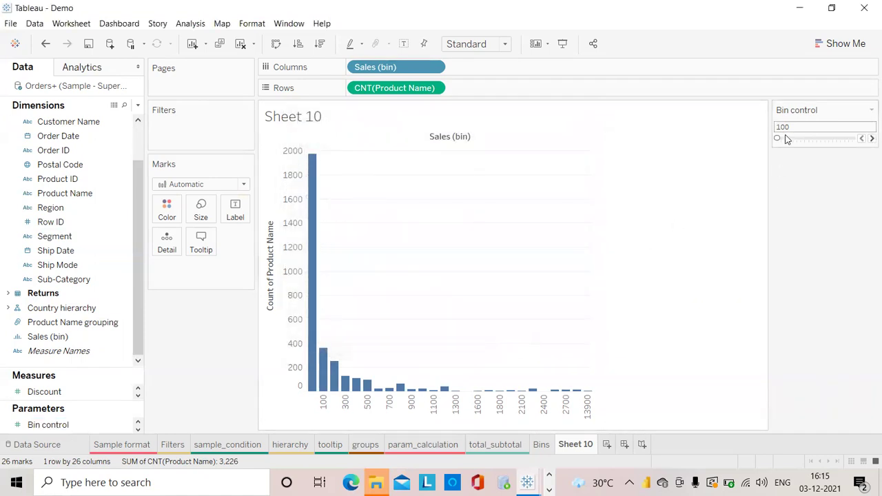
Step: Slide Bin control through 300, 500, 700, 400 and 800, ending at 200
{"action": "left_click", "coordinate": [788, 138]}
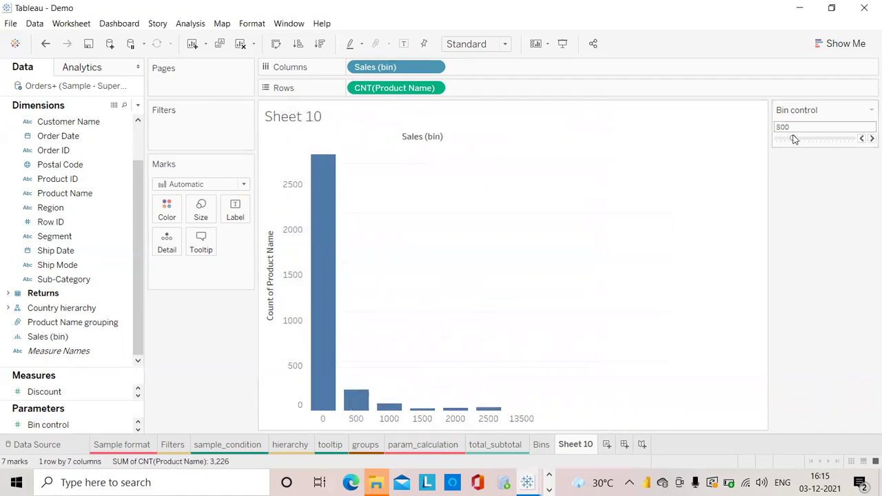
{"action": "left_click", "coordinate": [792, 138]}
{"action": "left_click", "coordinate": [801, 139]}
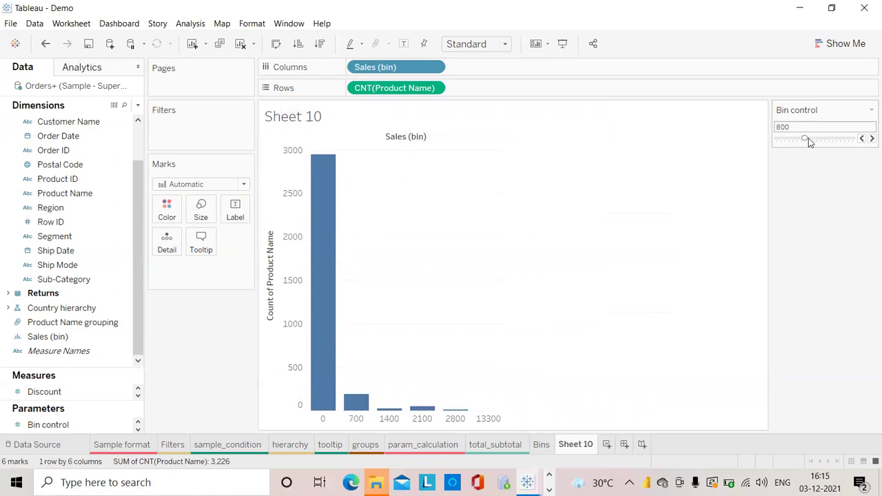
{"action": "mouse_move", "coordinate": [810, 138]}
{"action": "left_mouse_down"}
{"action": "mouse_move", "coordinate": [857, 145]}
{"action": "mouse_move", "coordinate": [821, 146]}
{"action": "left_mouse_up"}
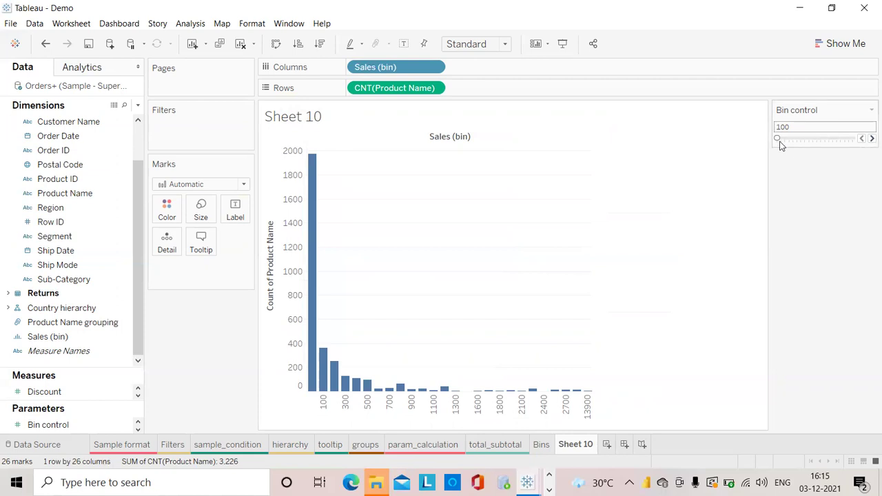
{"action": "left_click_drag", "start_coordinate": [780, 142], "coordinate": [790, 141]}
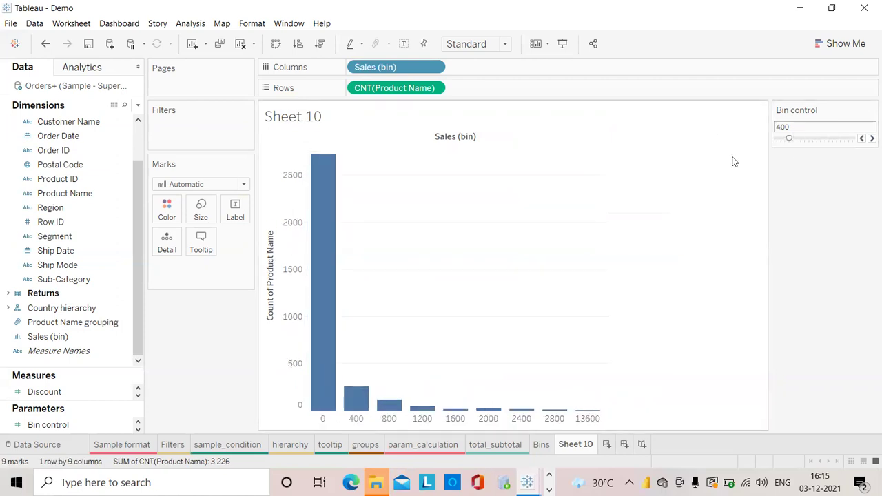
{"action": "left_click", "coordinate": [806, 140]}
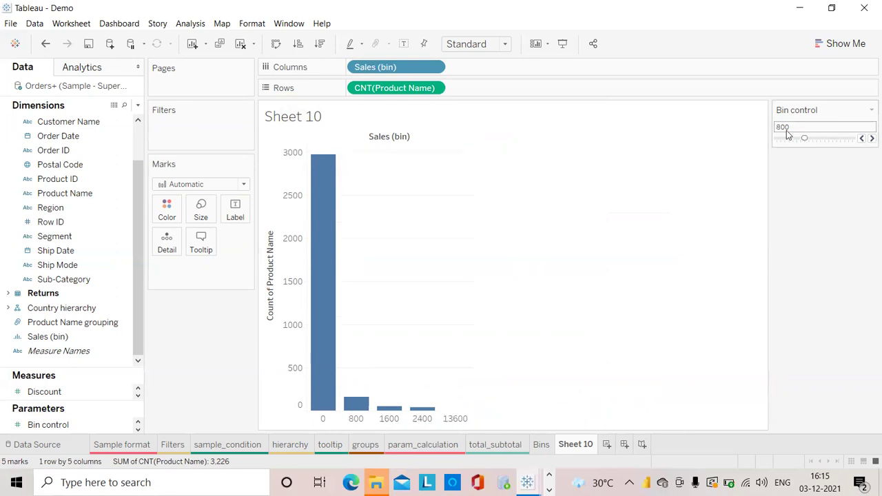
{"action": "left_click", "coordinate": [789, 141]}
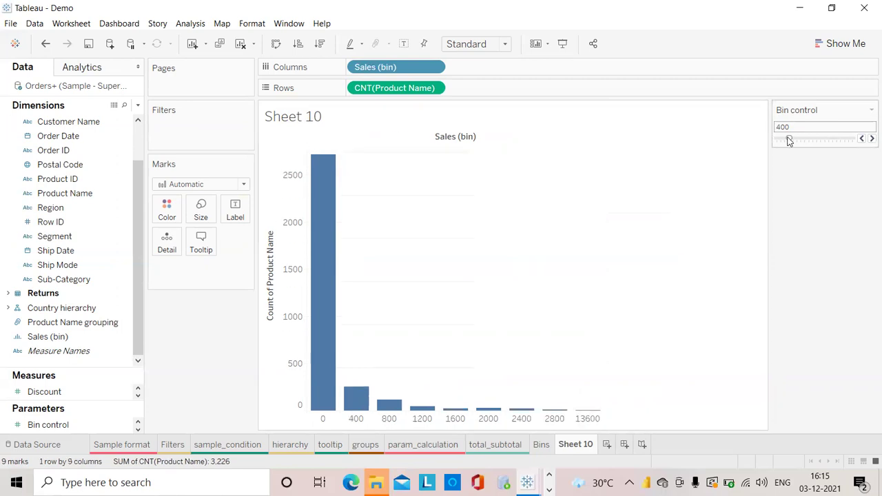
{"action": "left_click", "coordinate": [782, 140]}
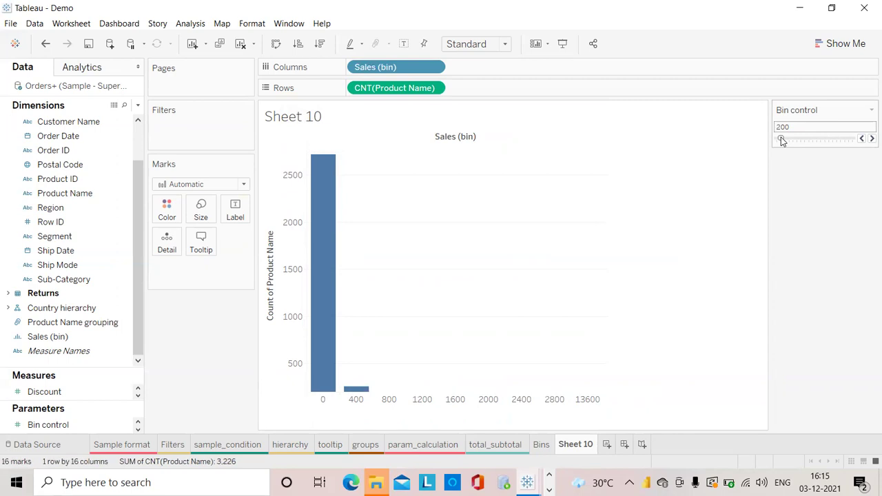